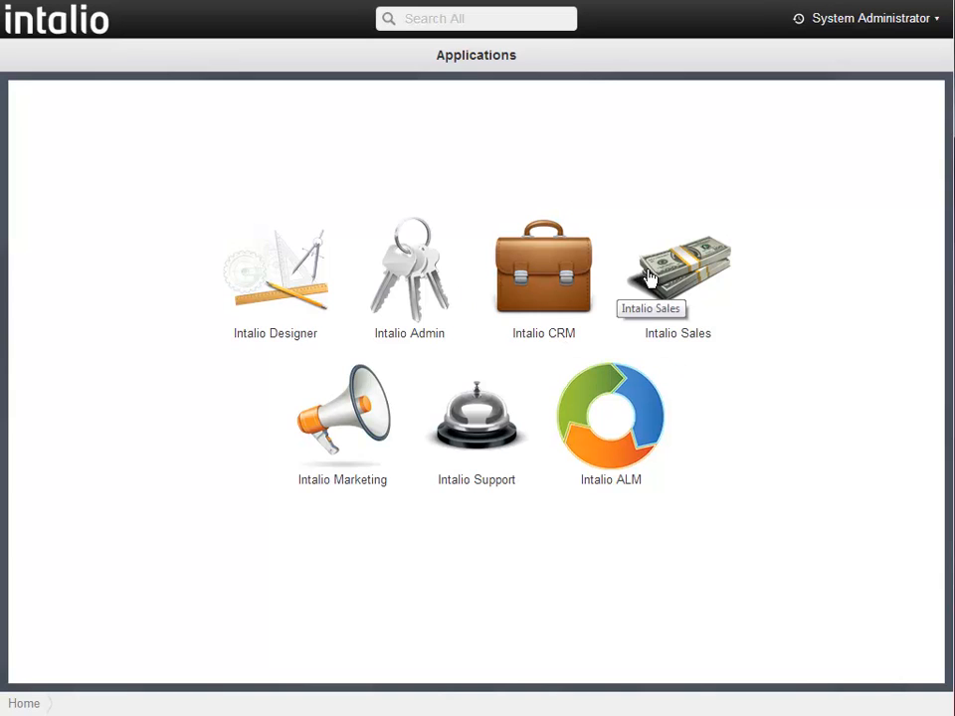
Step: Open Intalio Sales, look through its activity and sales management launchpads, and return to the home page
left_click(673, 271)
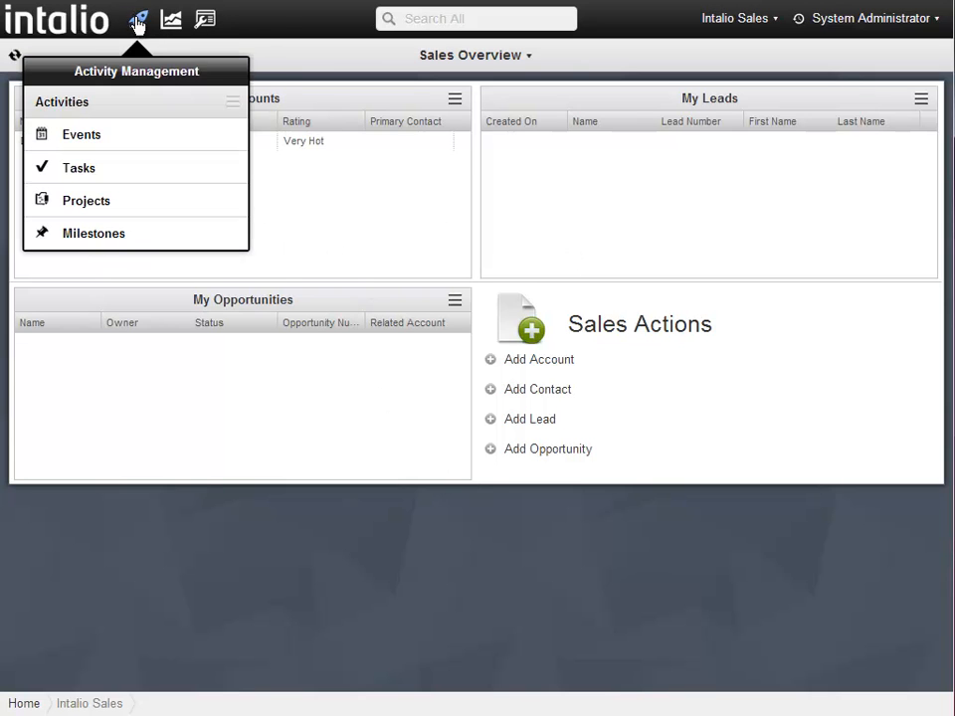
mouse_move(171, 22)
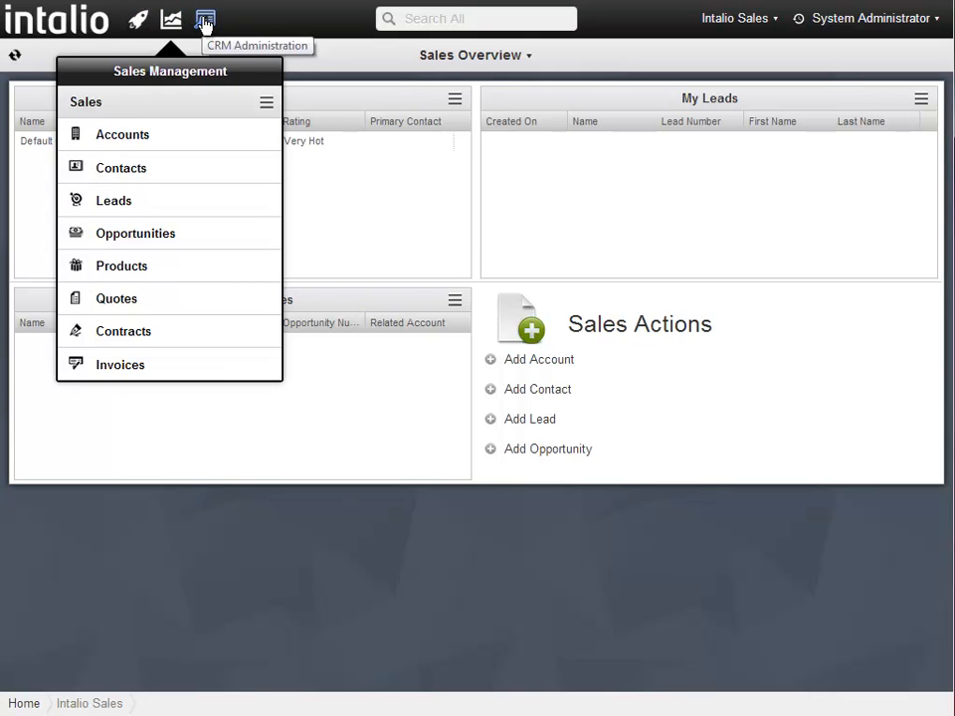
left_click(55, 16)
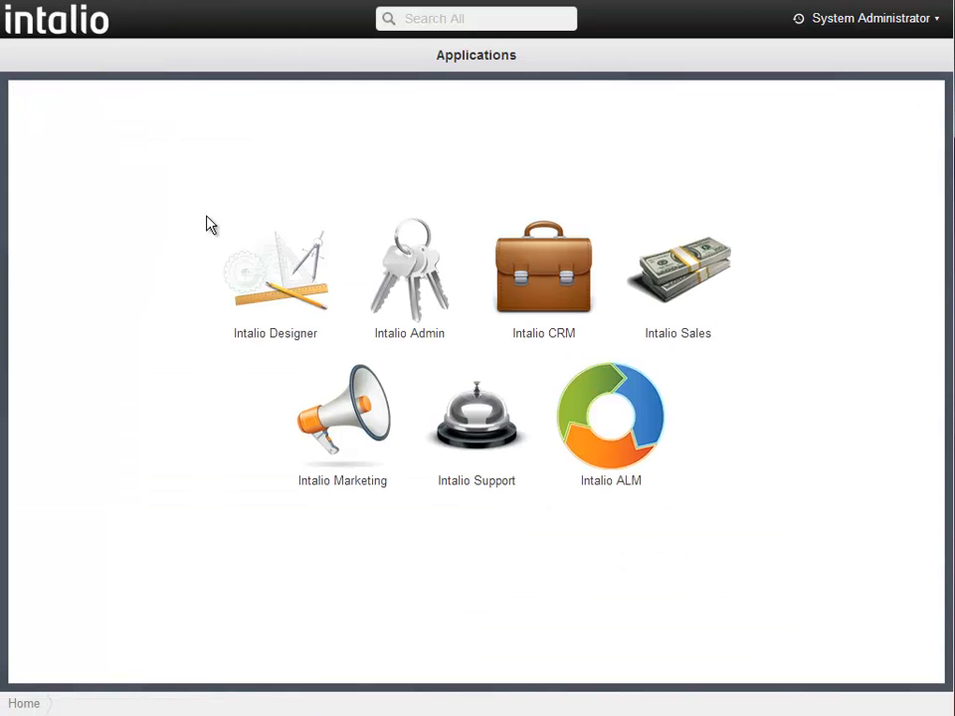
Step: Open Intalio Designer, switch from it directly to Intalio Marketing, and return to the home page
left_click(271, 301)
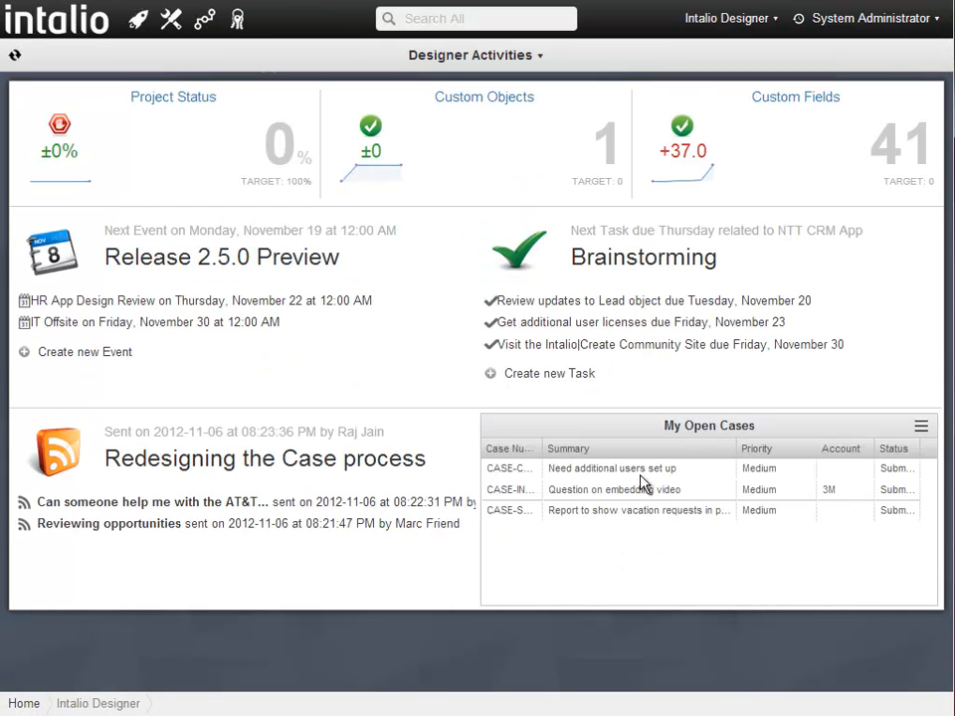
left_click(135, 19)
left_click(725, 19)
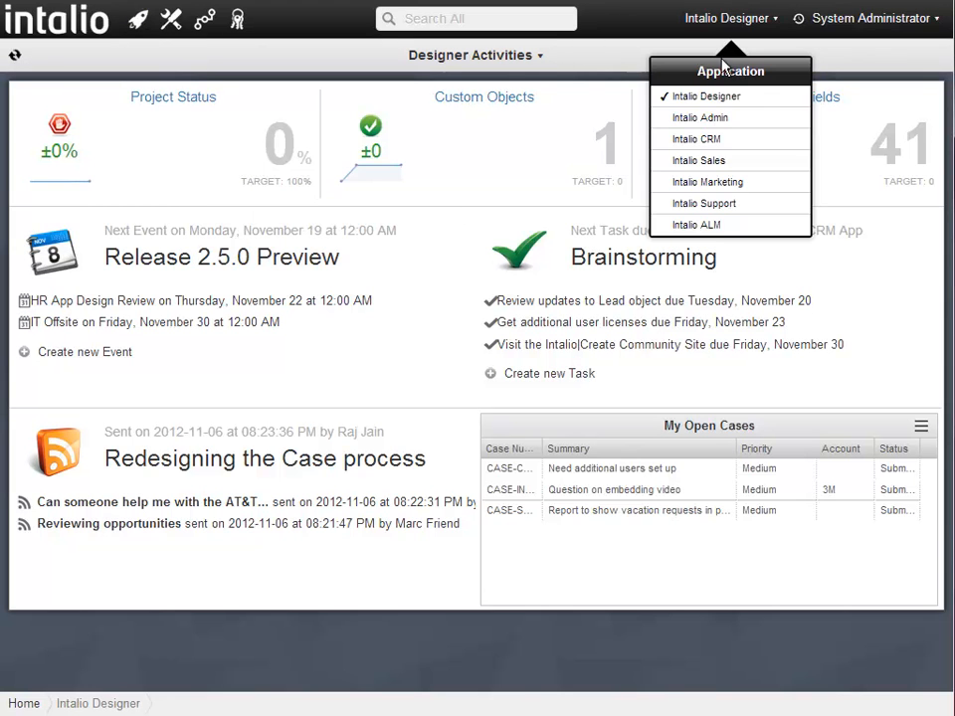
left_click(712, 184)
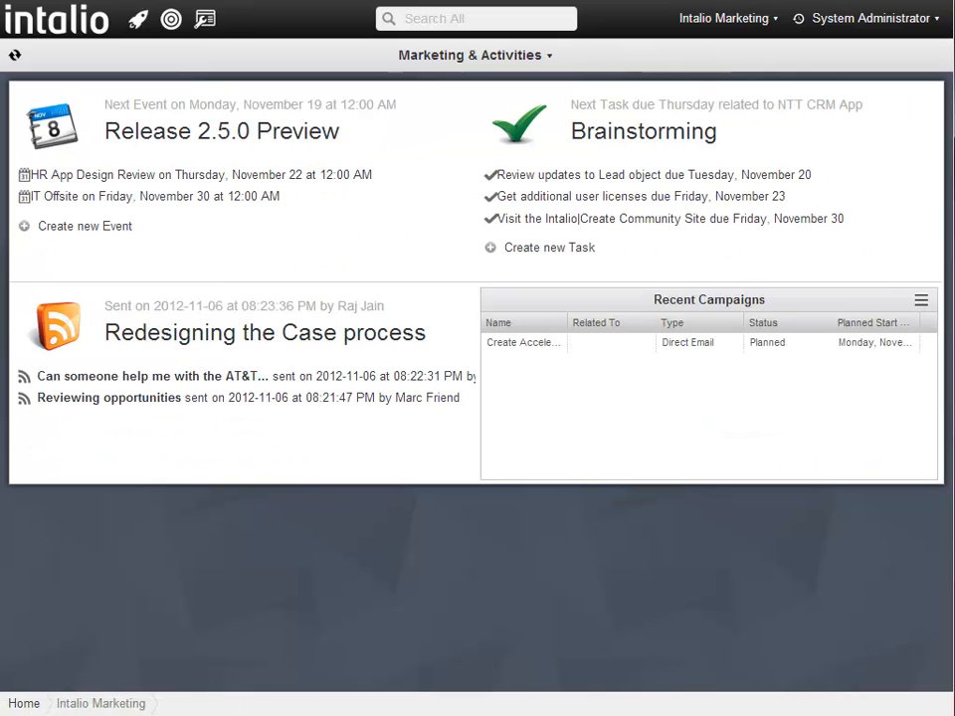
left_click(44, 24)
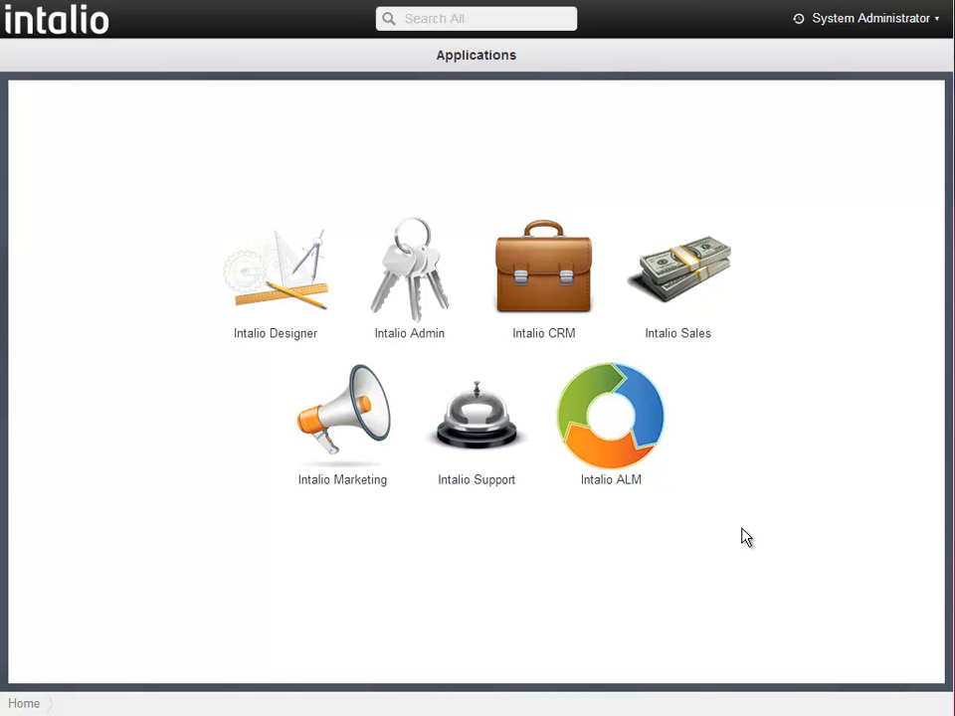
Step: Open the Intalio Admin application record from the Applications list in Intalio Designer and show it full size
left_click(266, 275)
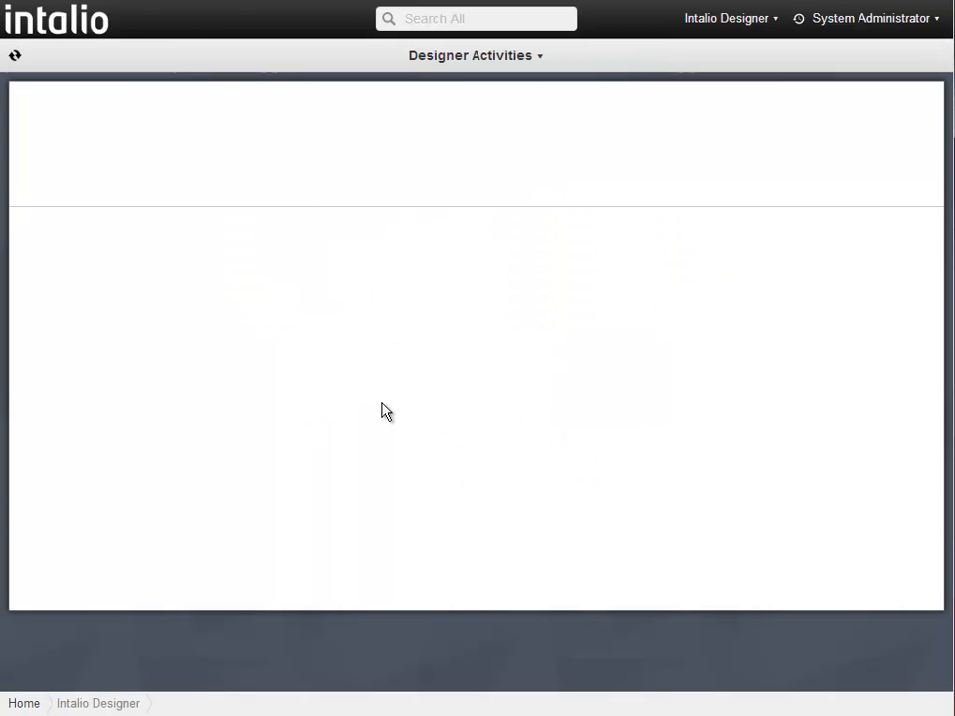
left_click(171, 18)
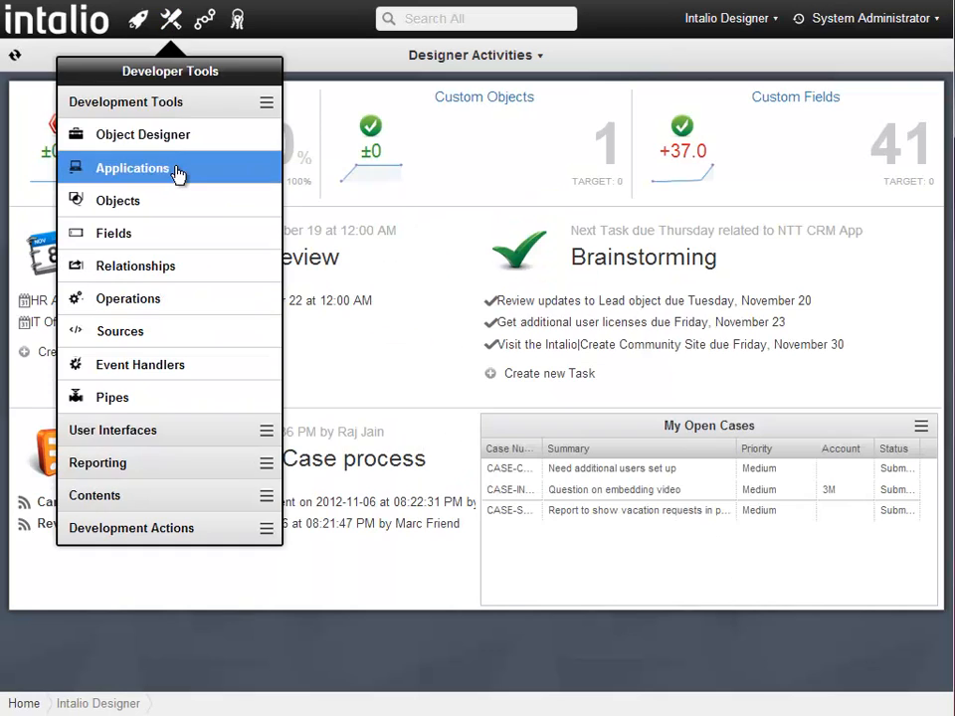
left_click(179, 170)
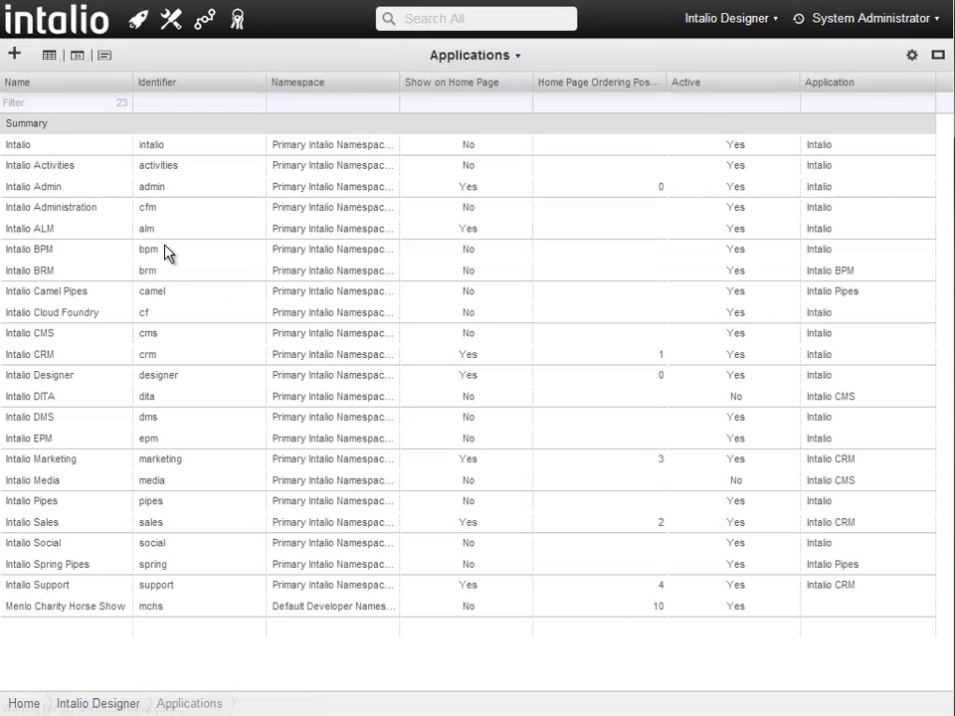
left_click(125, 195)
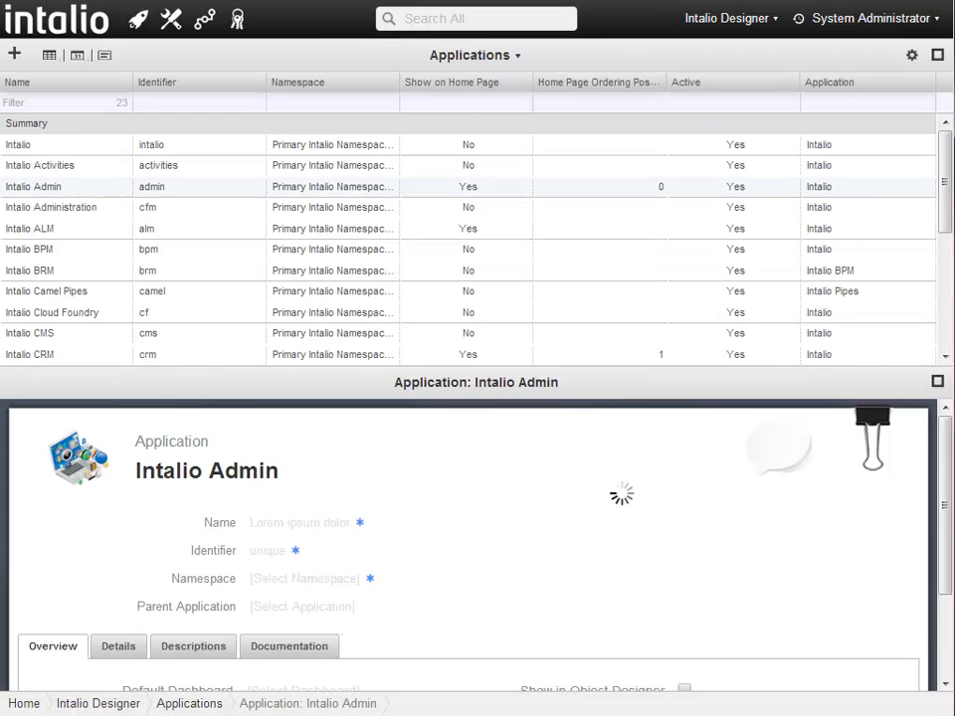
left_click(938, 409)
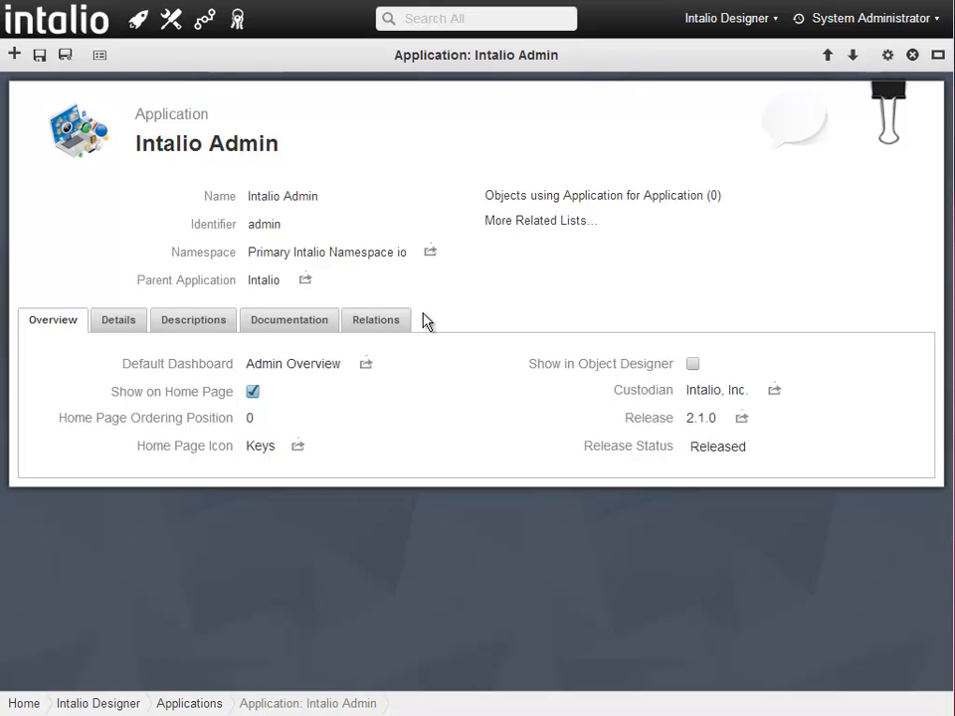
Step: Filter the application's related lists by "access", open its access roles, and view the roles available to add without adding any
left_click(395, 329)
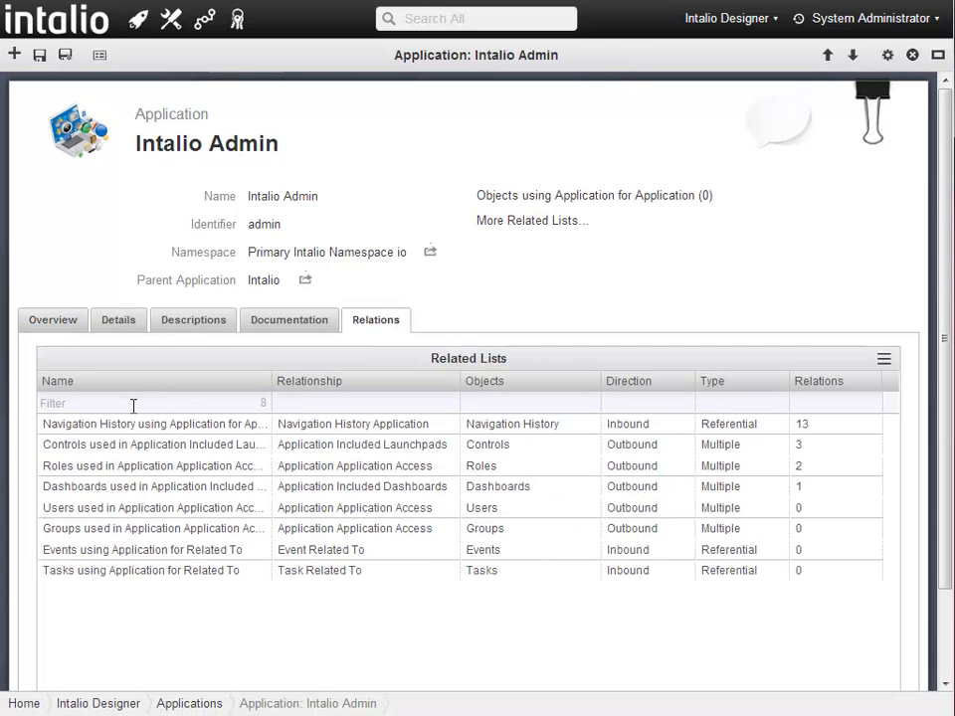
left_click(129, 405)
type("access")
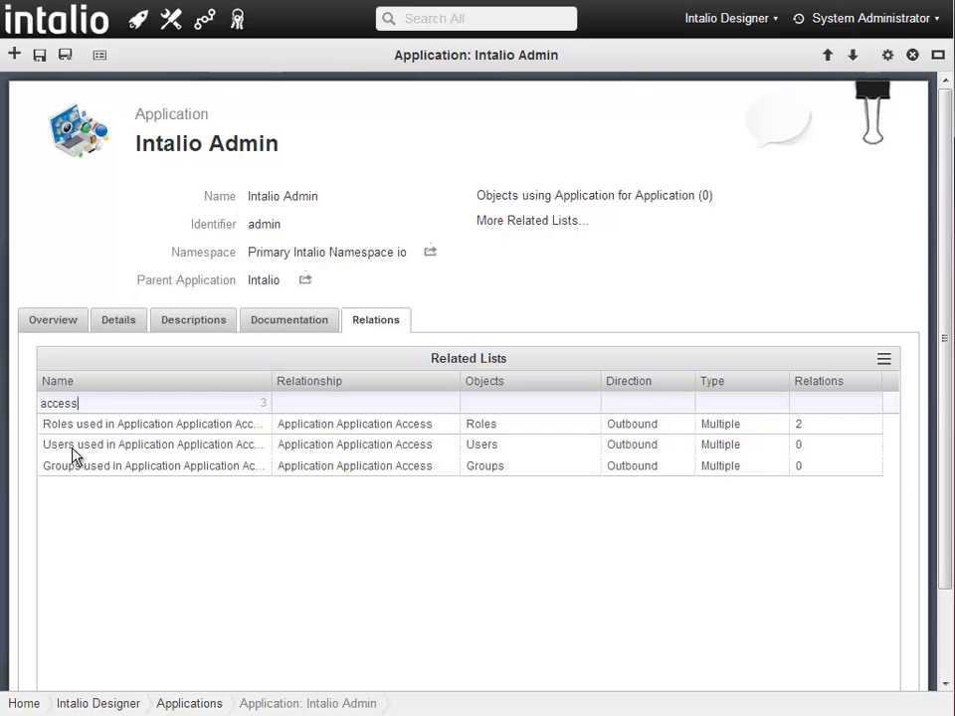
double_click(125, 425)
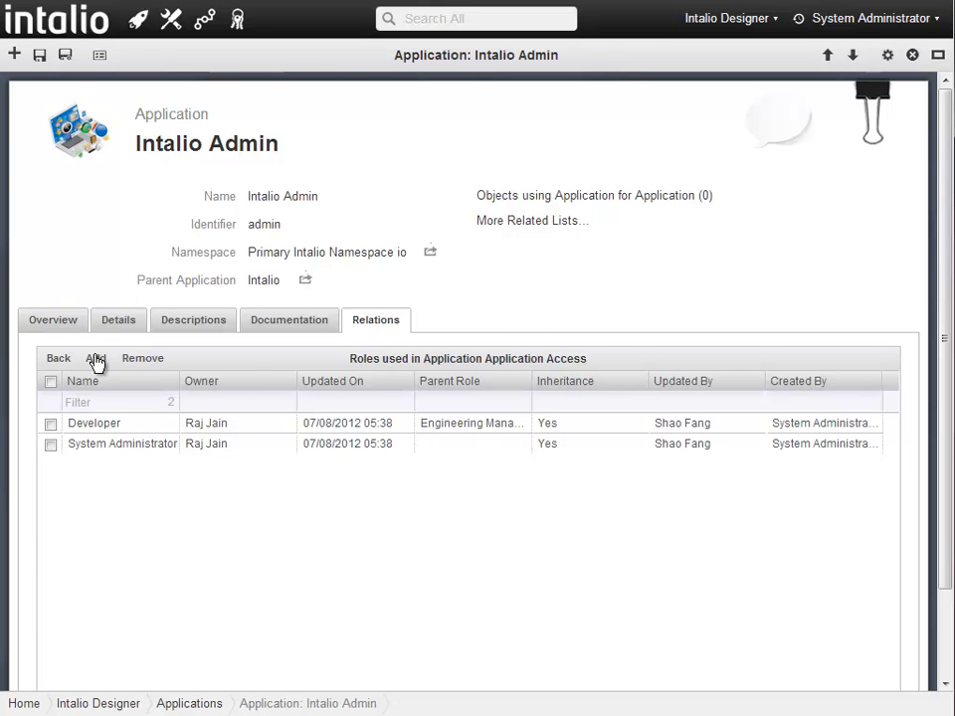
left_click(96, 363)
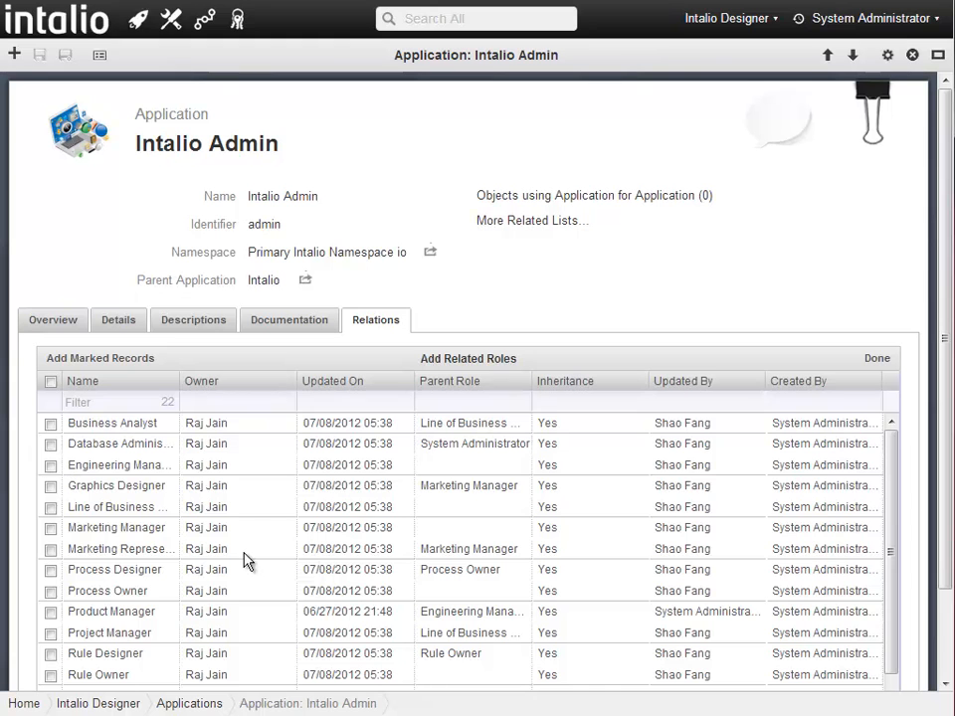
left_click(890, 362)
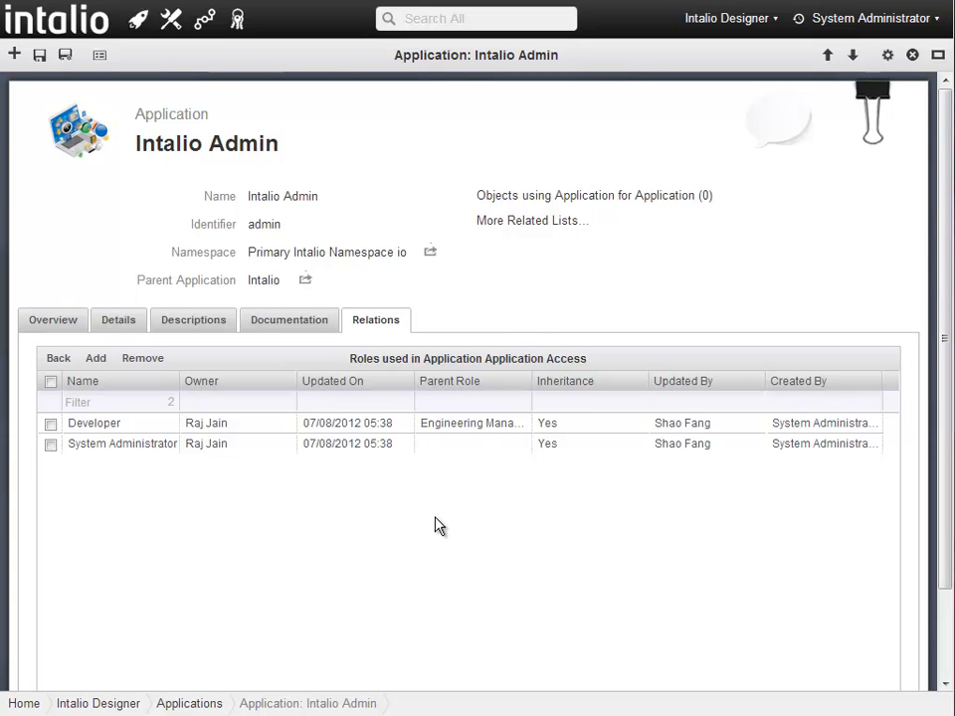
Step: Open the application's included dashboards and view the dashboards available to add without adding any
left_click(59, 359)
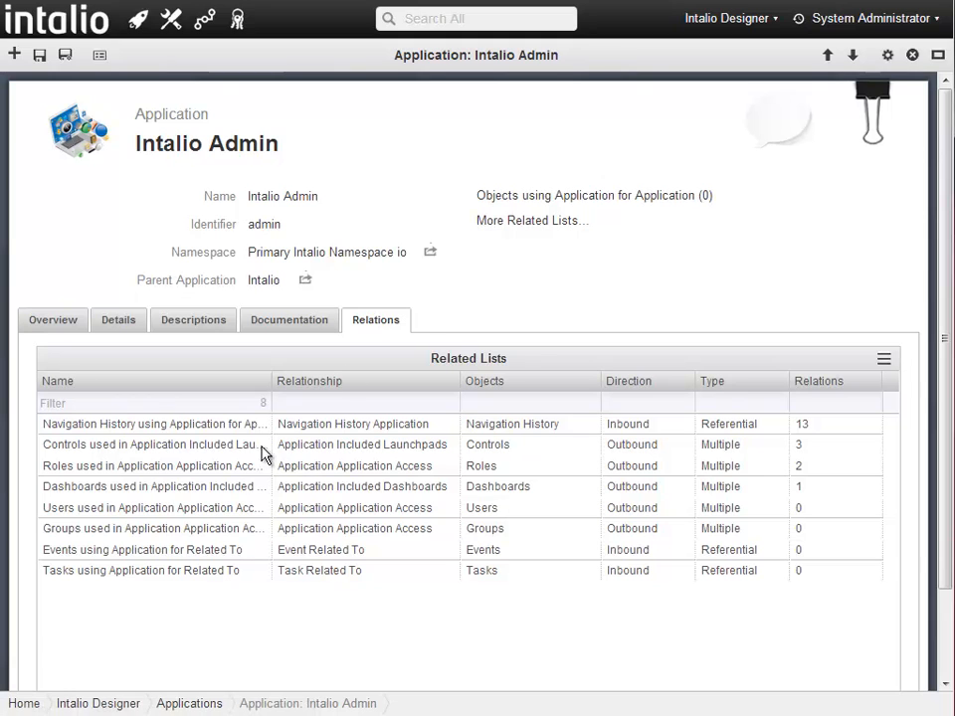
left_click(129, 490)
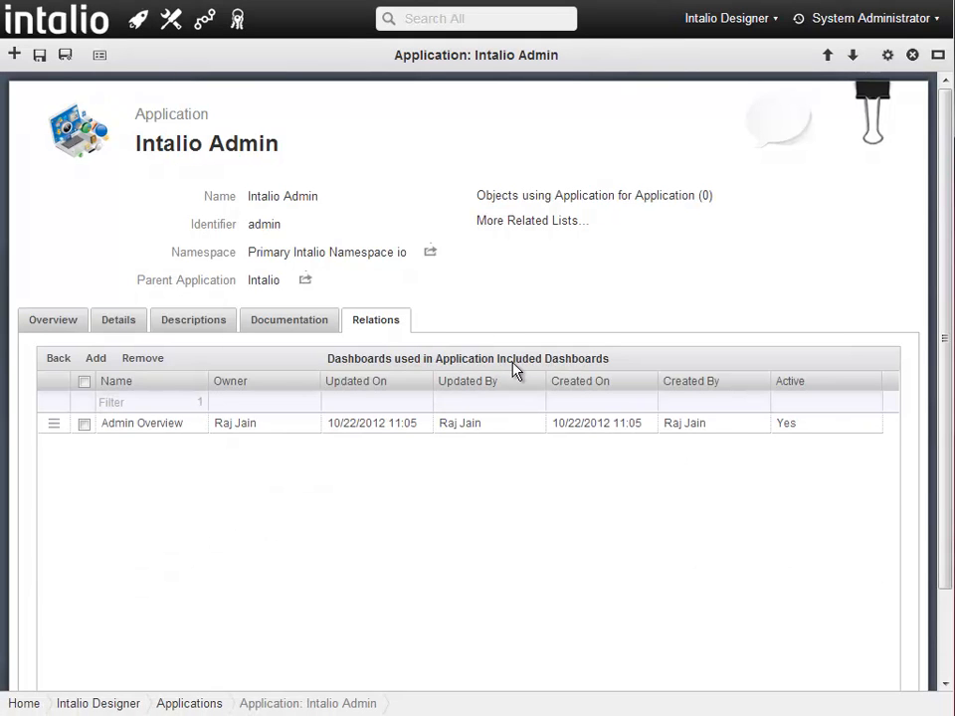
left_click(95, 358)
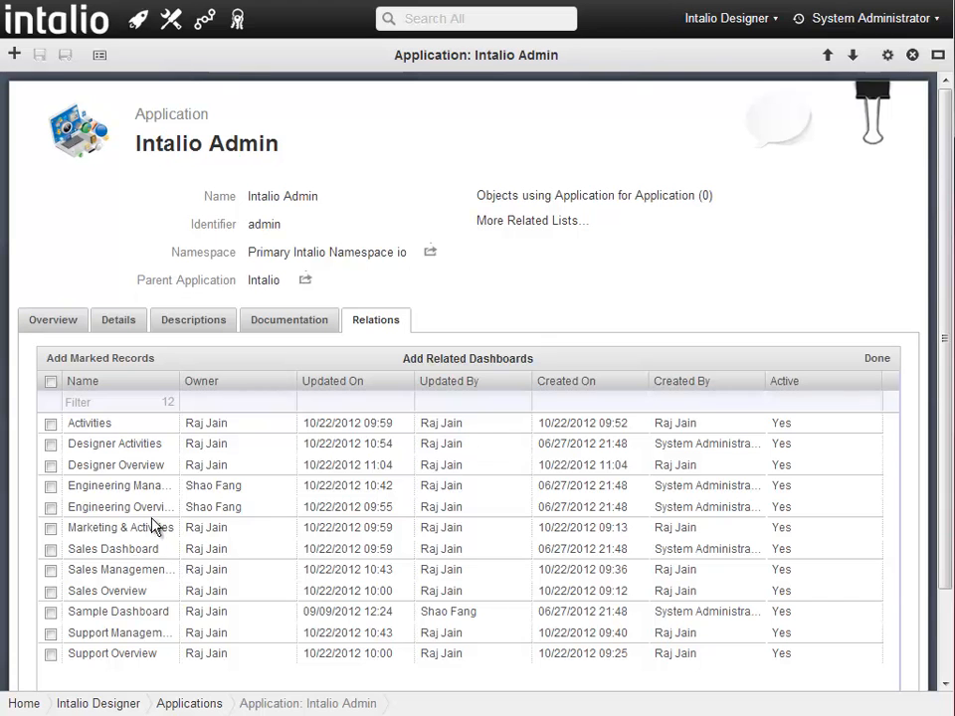
left_click(877, 362)
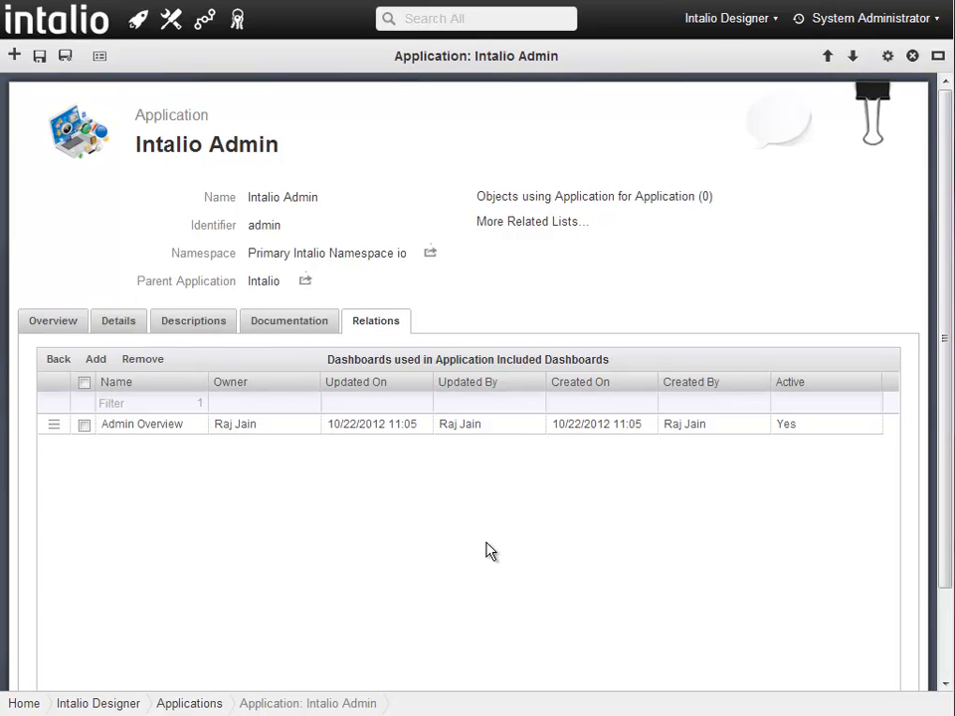
Step: Add a new launchpad to Intalio Admin in the Launchpad Designer, and leave the designer without saving
left_click(171, 20)
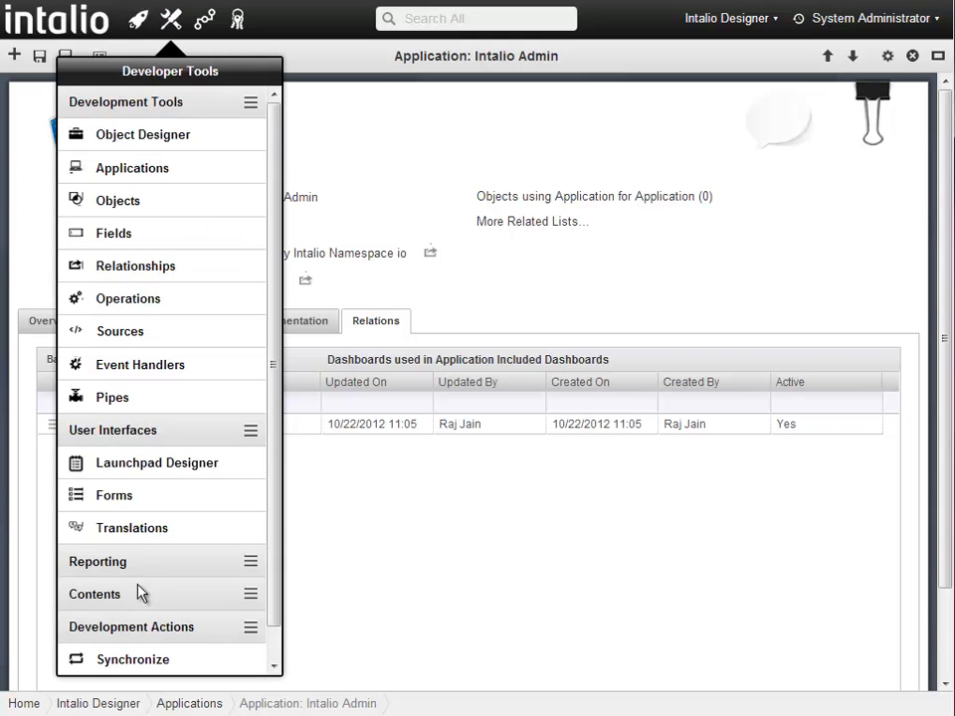
left_click(145, 476)
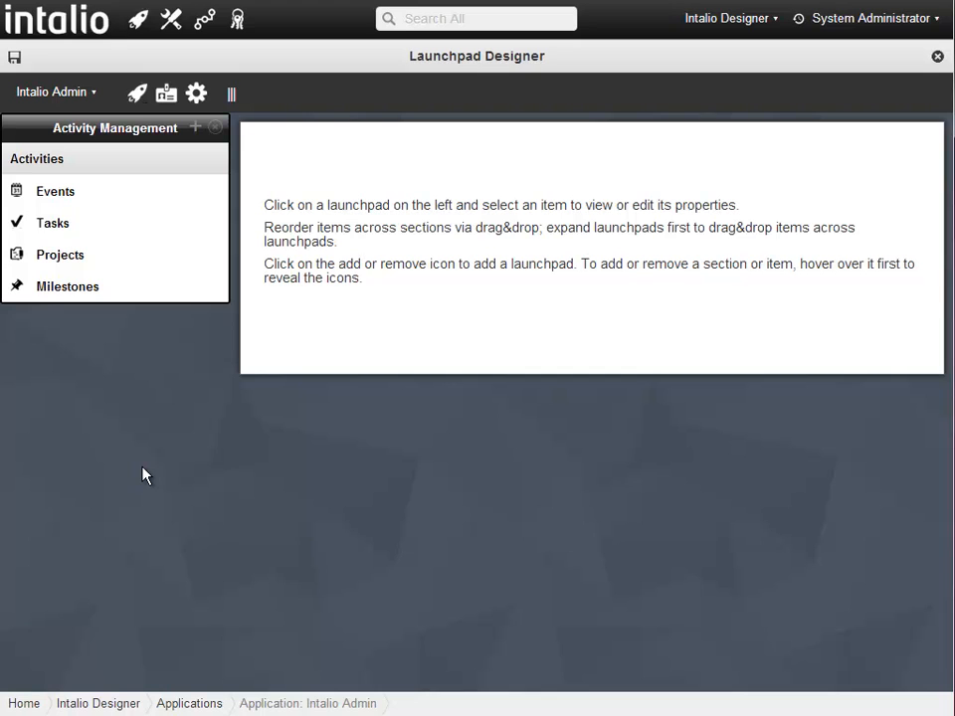
left_click(90, 96)
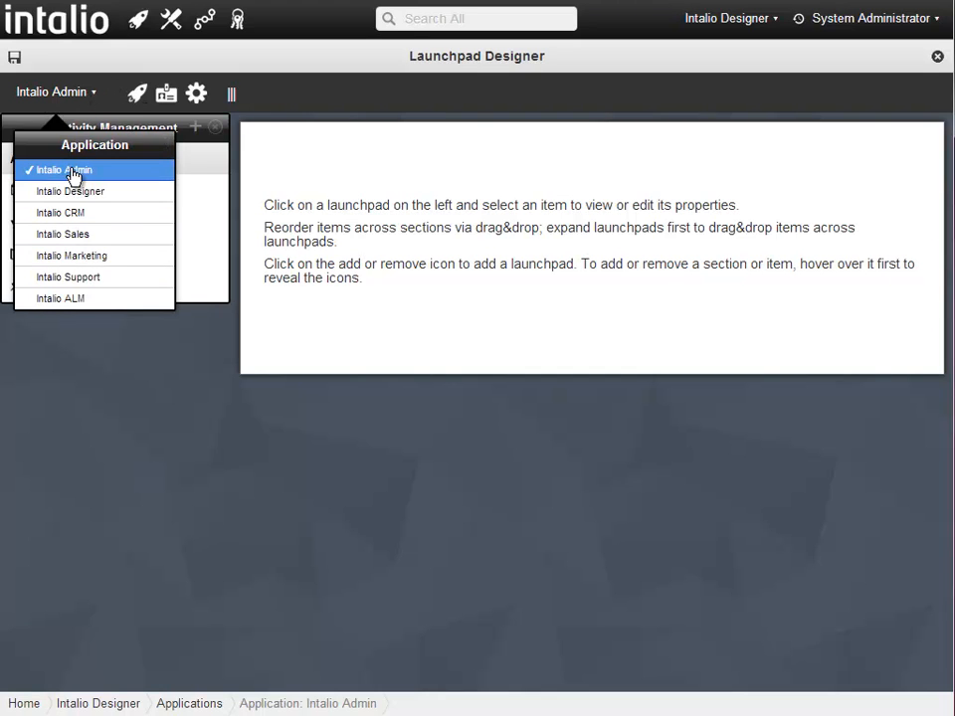
left_click(70, 170)
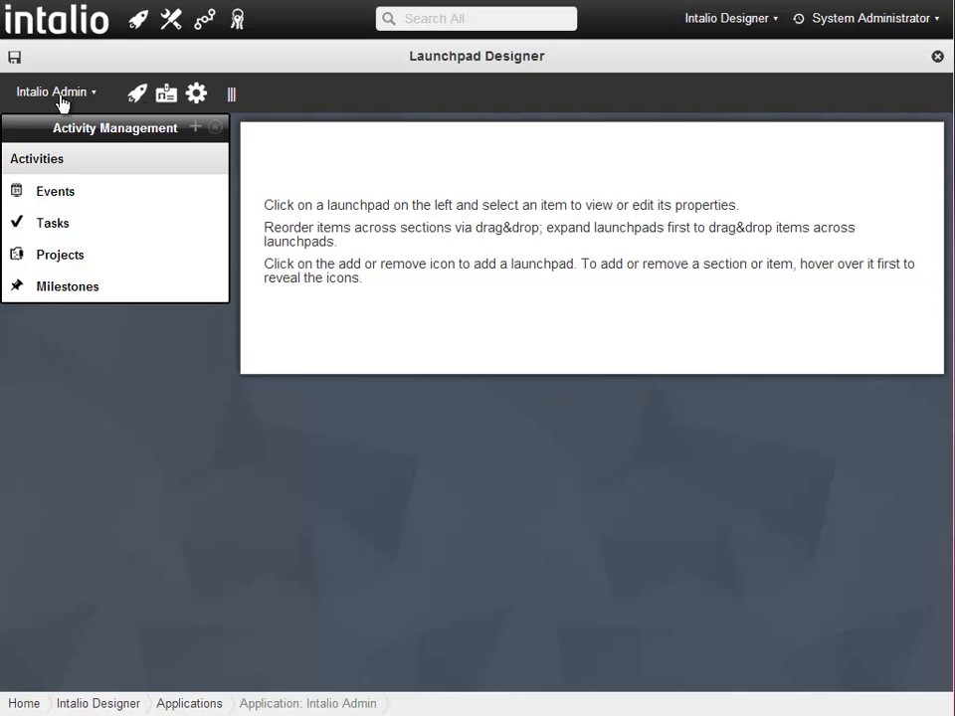
left_click(194, 128)
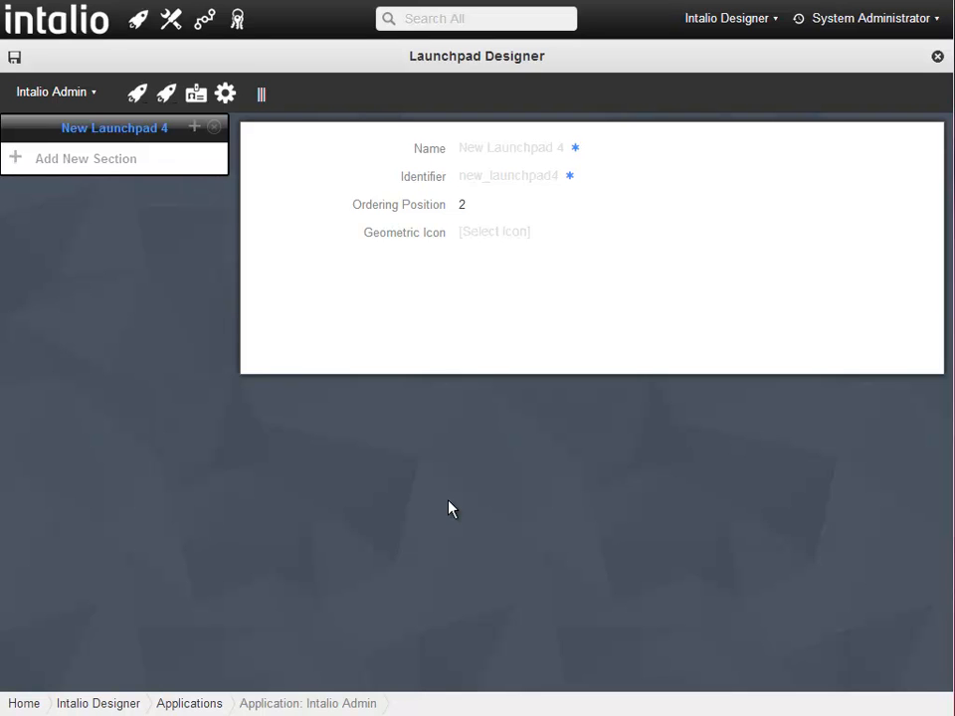
left_click(57, 17)
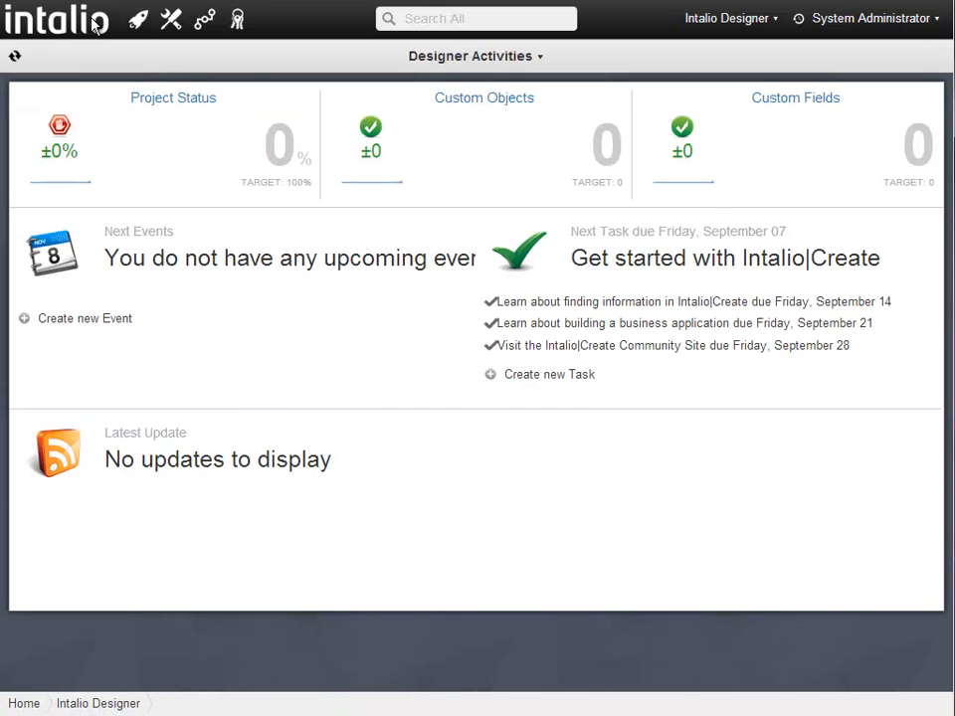
Step: Open Intalio Admin from the home page and check its launchpads, dashboard choices and application list
left_click(92, 22)
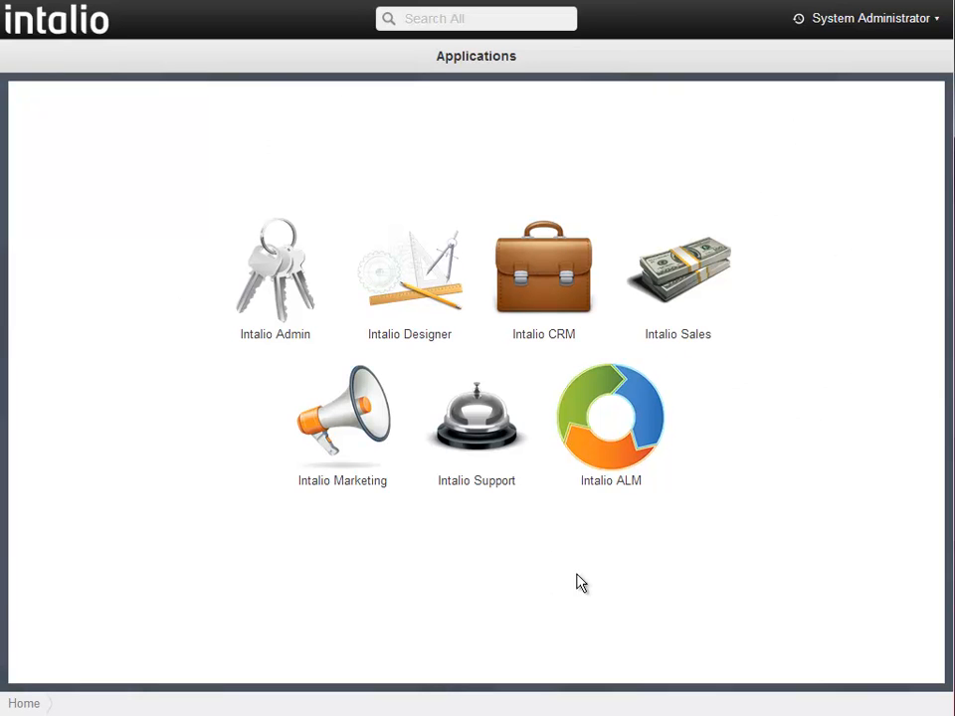
left_click(271, 284)
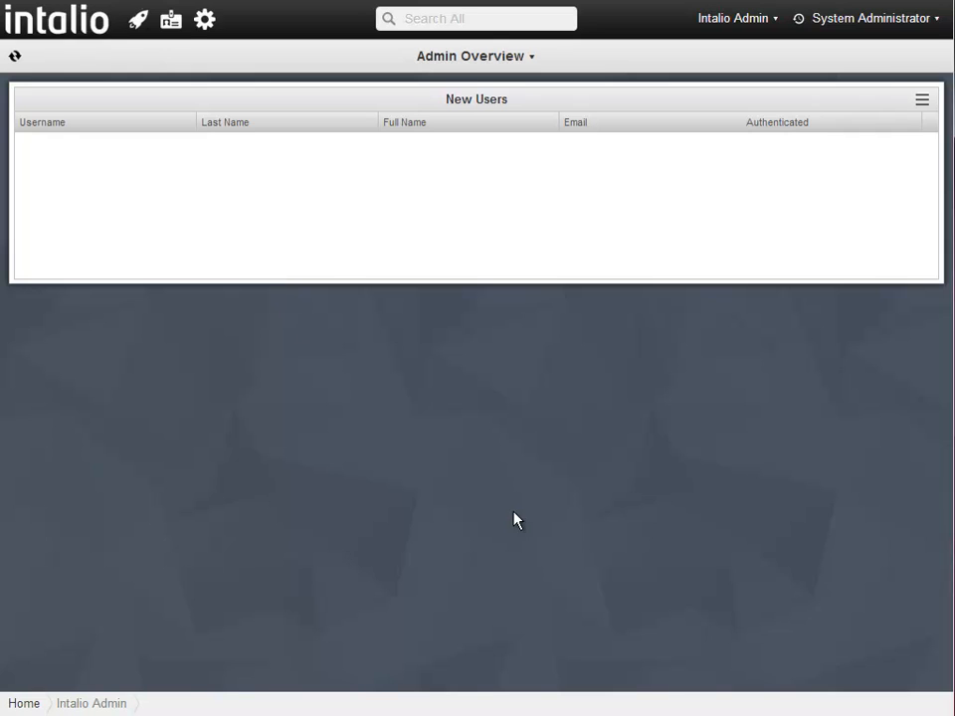
left_click(175, 24)
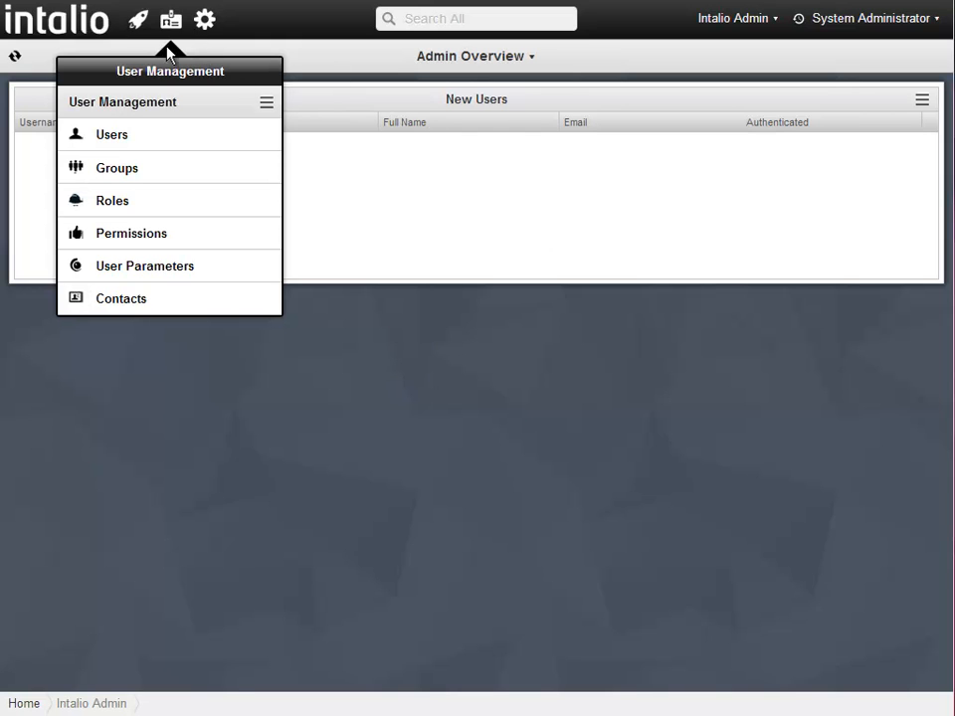
left_click(210, 50)
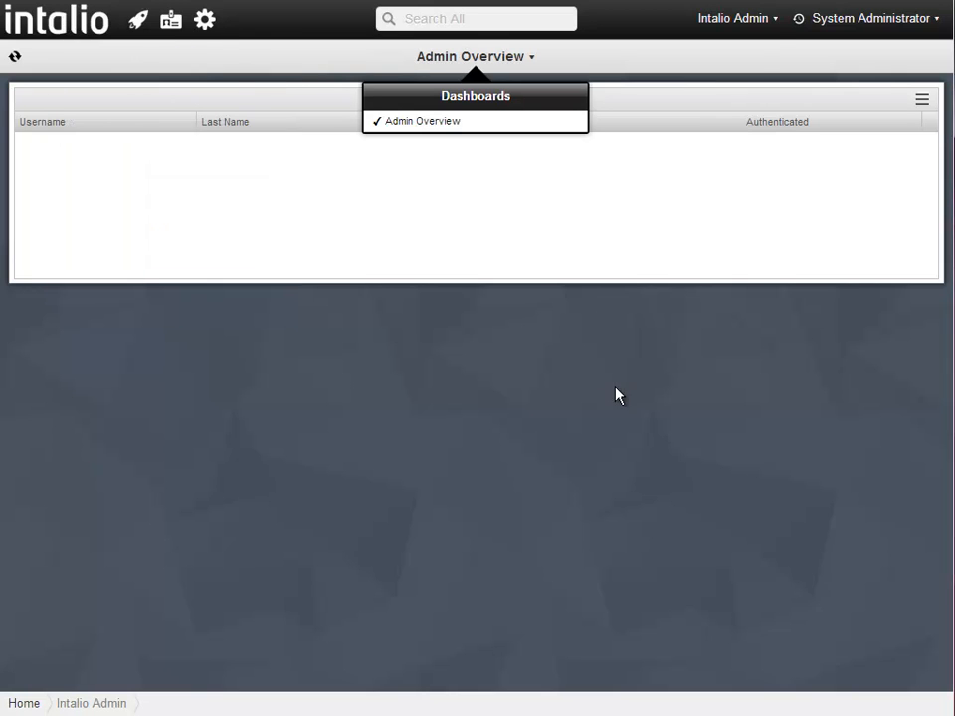
left_click(767, 20)
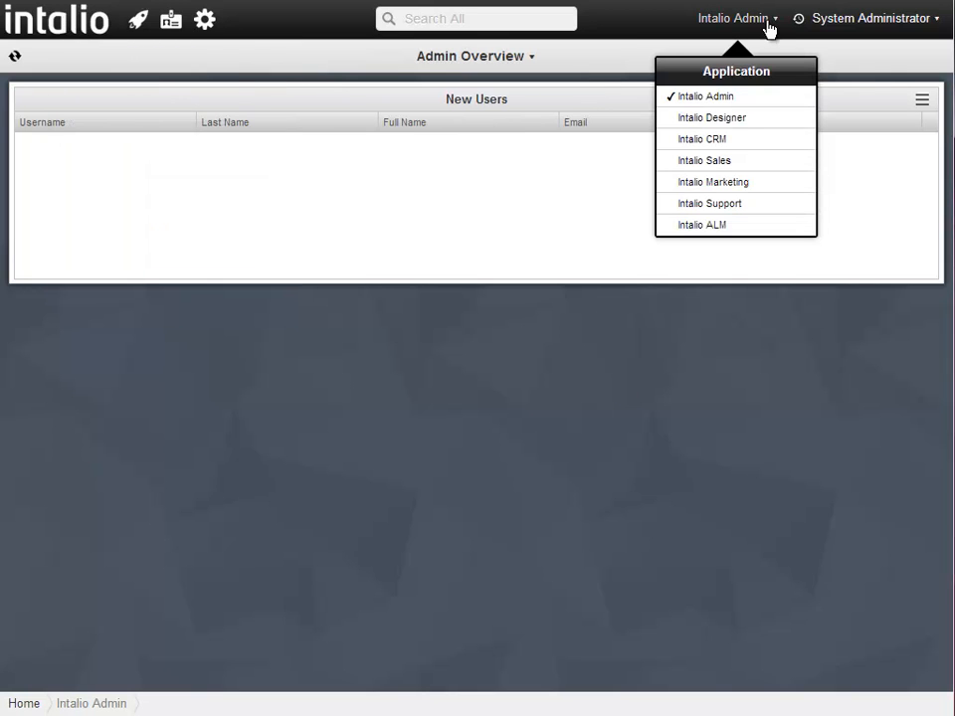
left_click(716, 497)
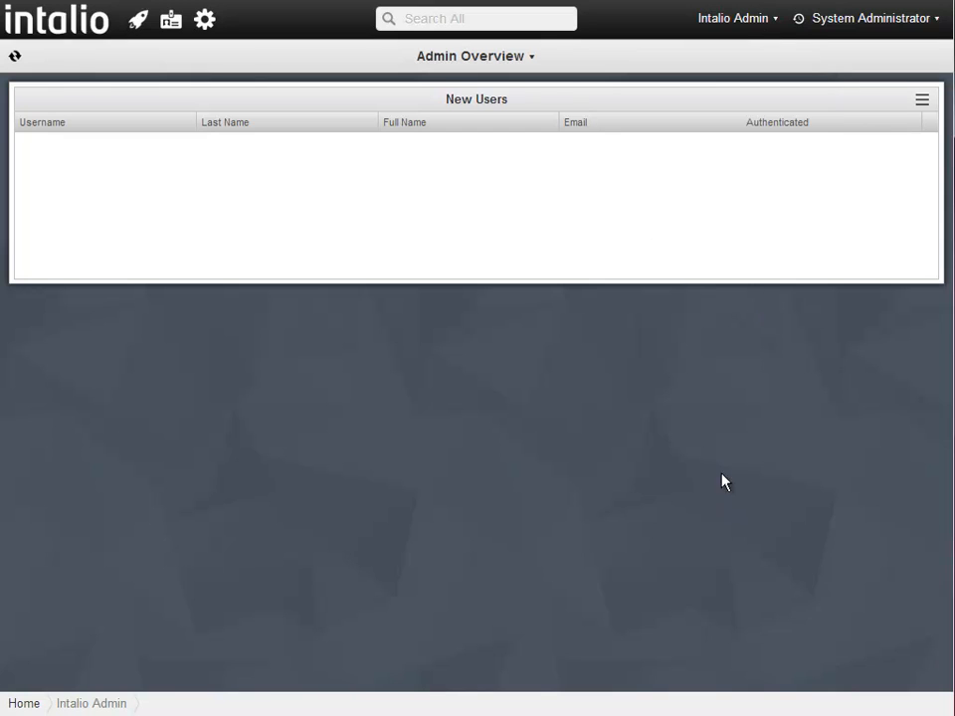
Step: Open a recently viewed user record from the navigation history and return to the home page
left_click(797, 22)
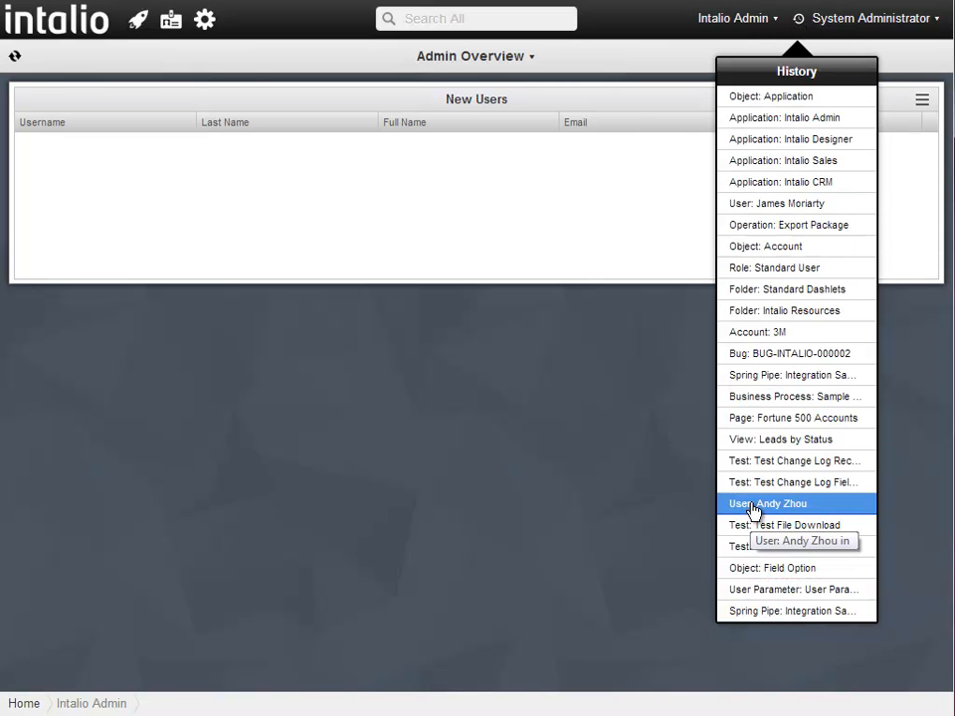
left_click(752, 206)
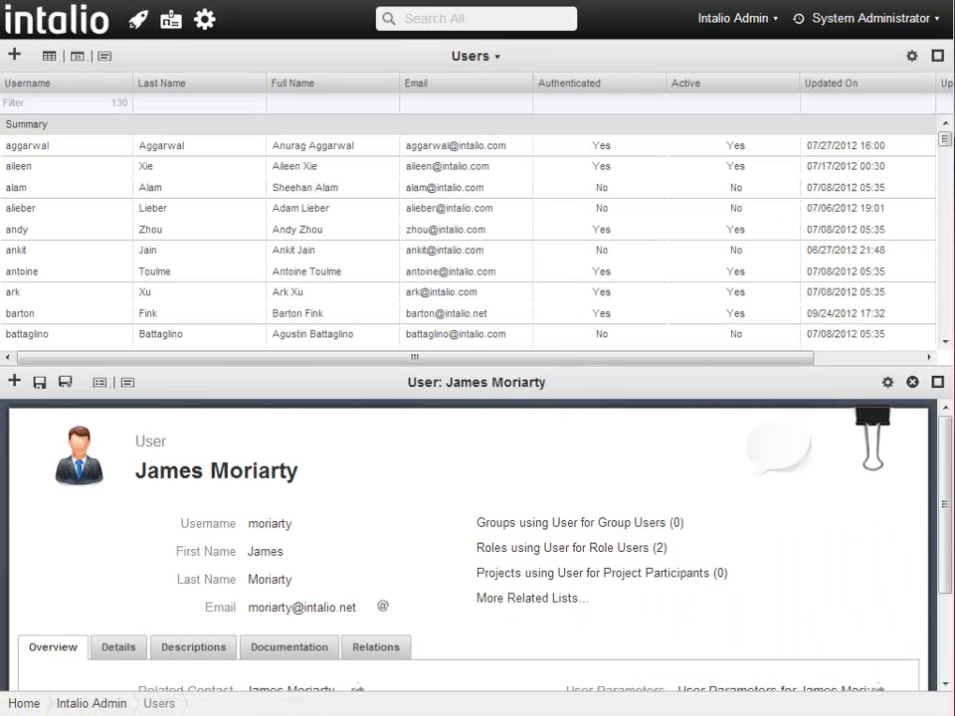
left_click(85, 28)
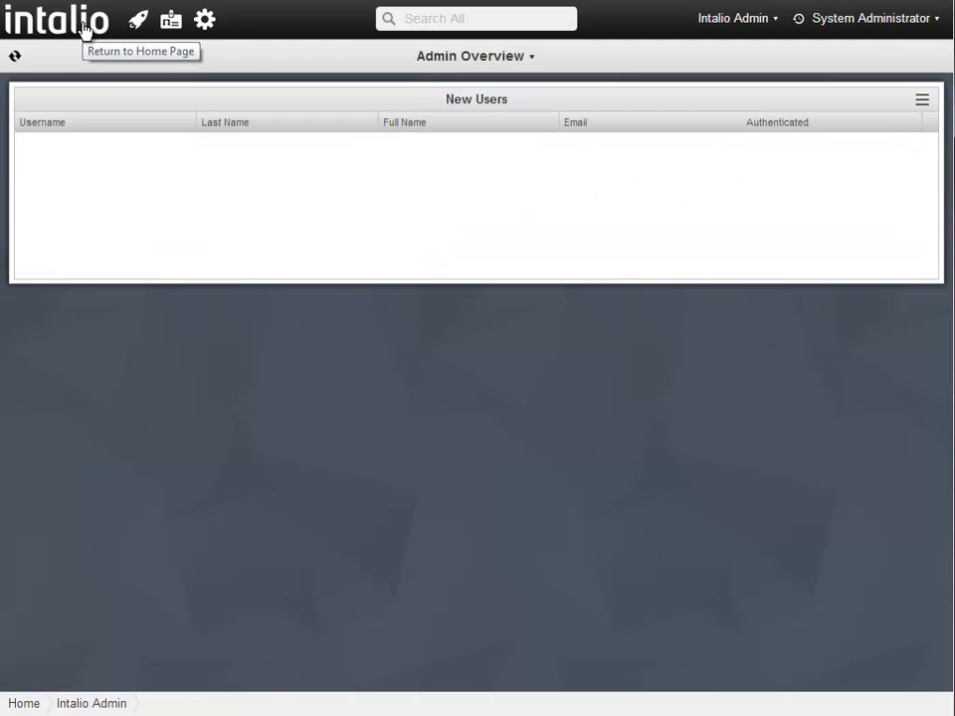
left_click(84, 28)
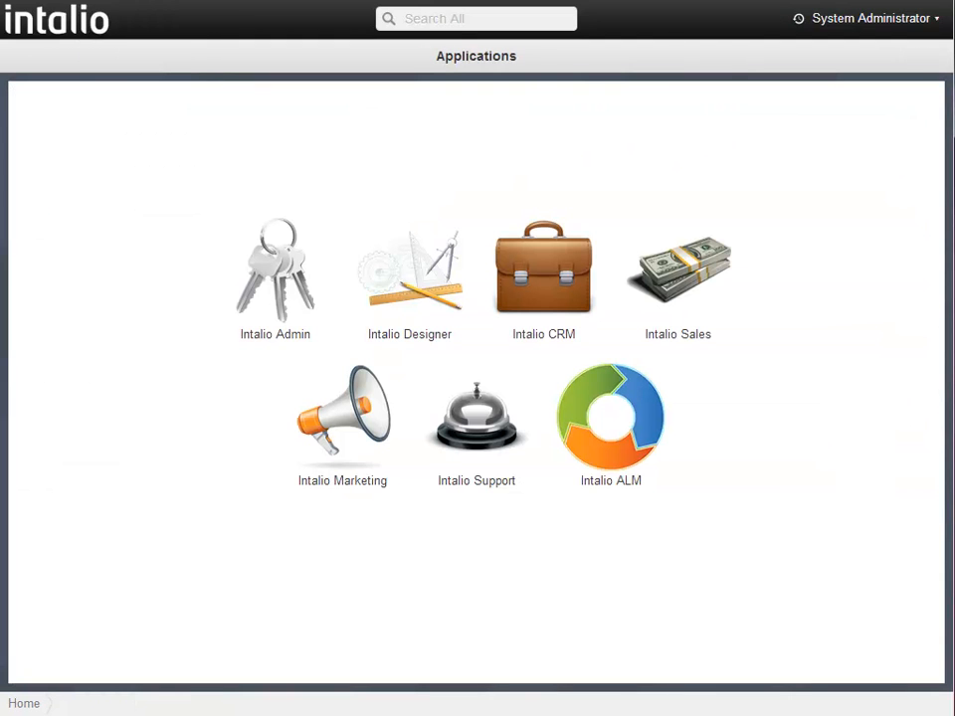